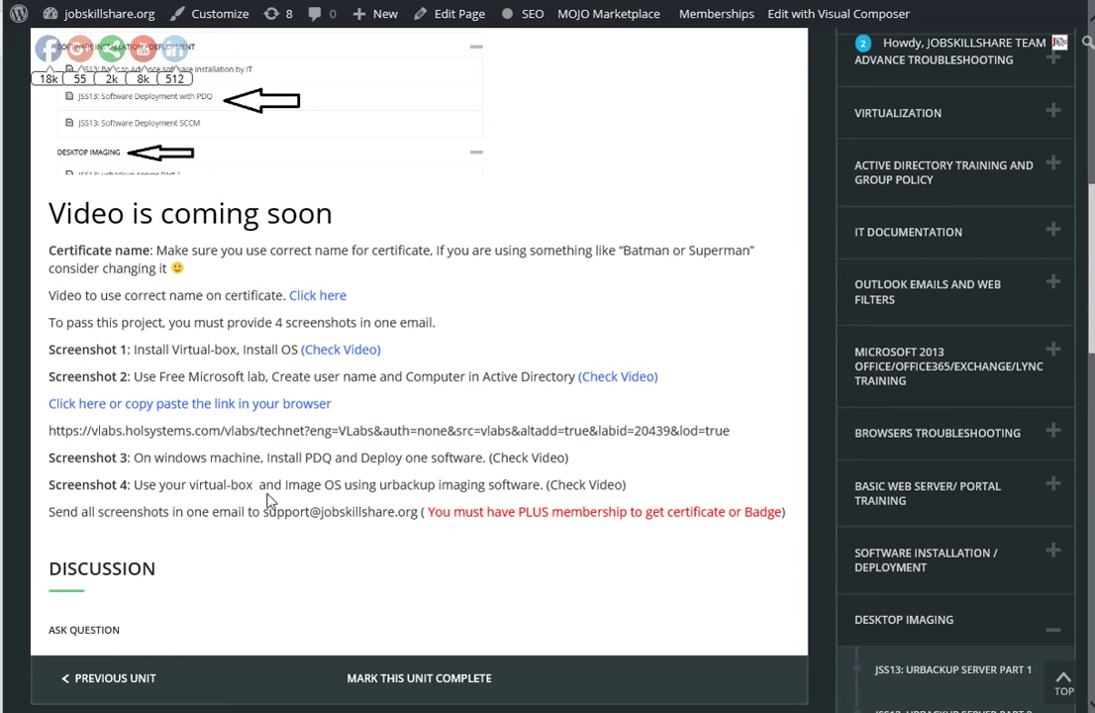
- Read through the requirements page, highlighting the Screenshot 4 requirement text
{"action": "scroll", "coordinate": [218, 495], "scroll_direction": "down", "scroll_amount": 3}
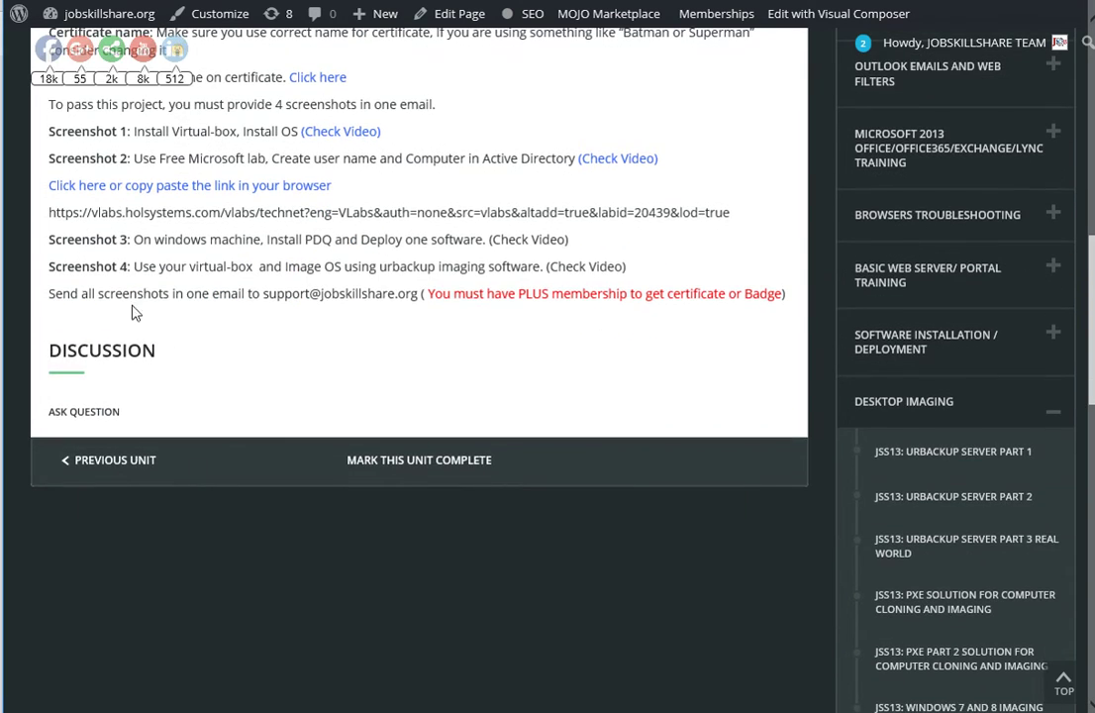
{"action": "left_click_drag", "start_coordinate": [129, 273], "coordinate": [48, 269]}
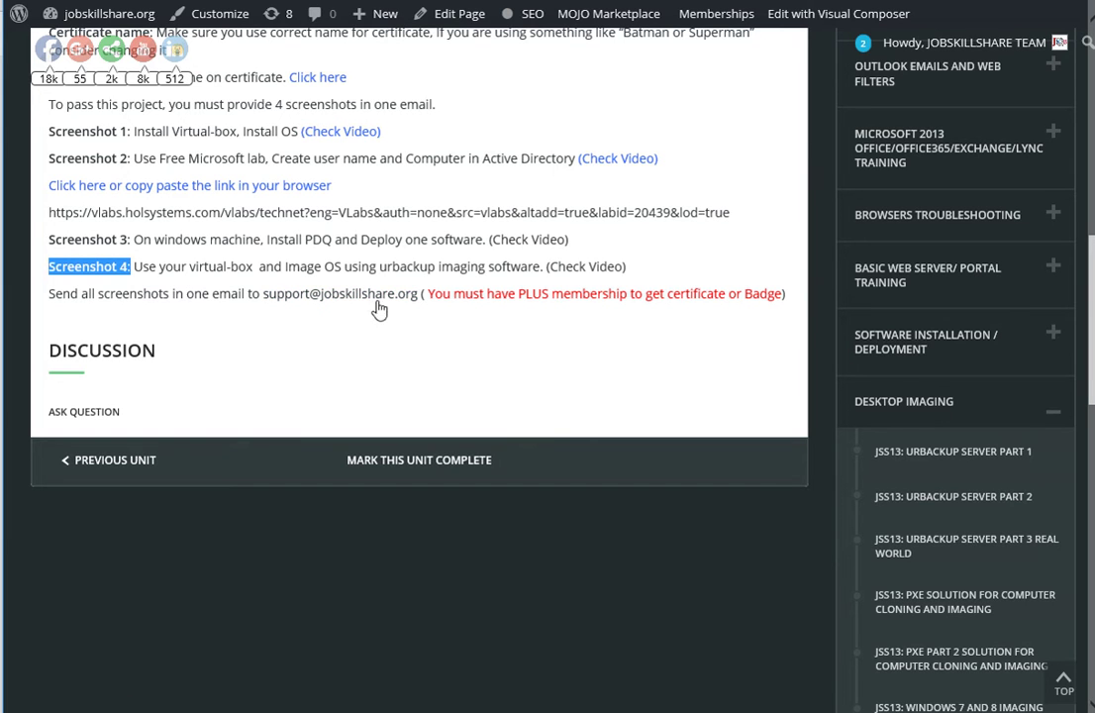
{"action": "scroll", "coordinate": [833, 403], "scroll_direction": "down", "scroll_amount": 1}
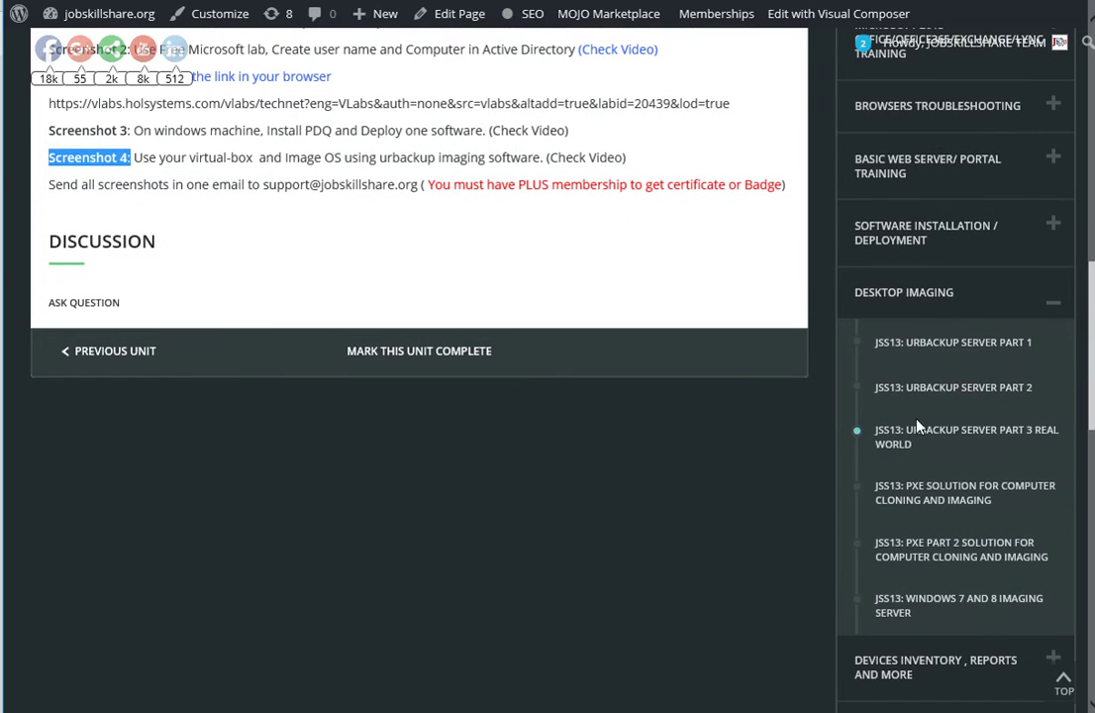
{"action": "scroll", "coordinate": [140, 181], "scroll_direction": "up", "scroll_amount": 1}
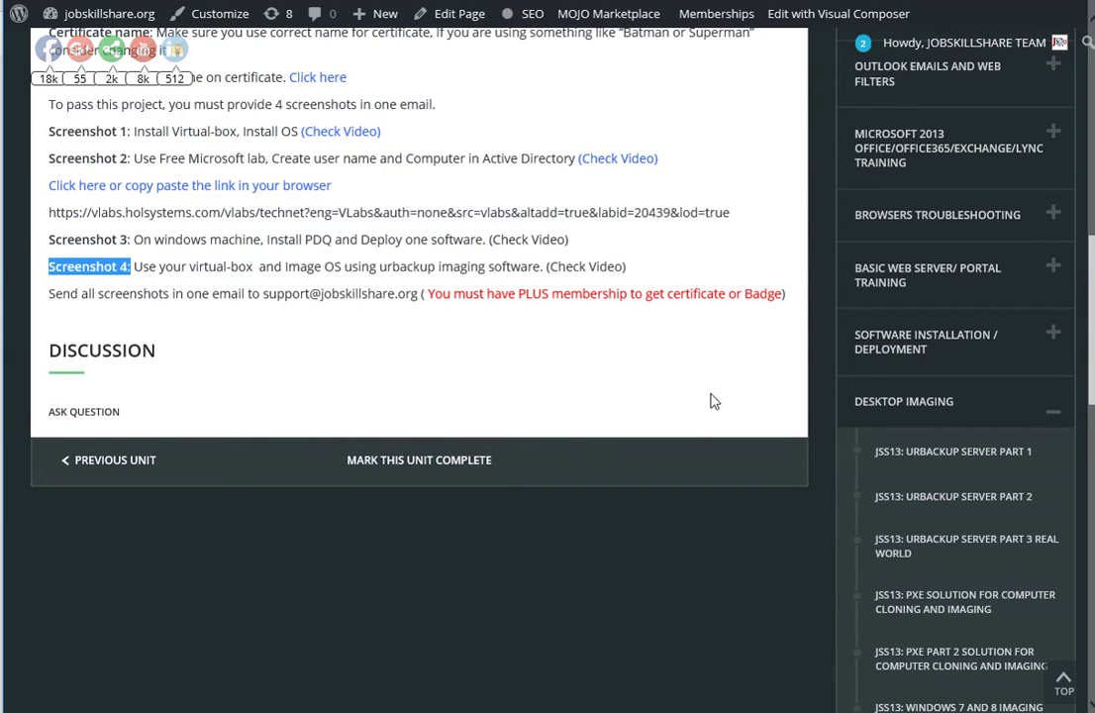
{"action": "scroll", "coordinate": [843, 428], "scroll_direction": "down", "scroll_amount": 2}
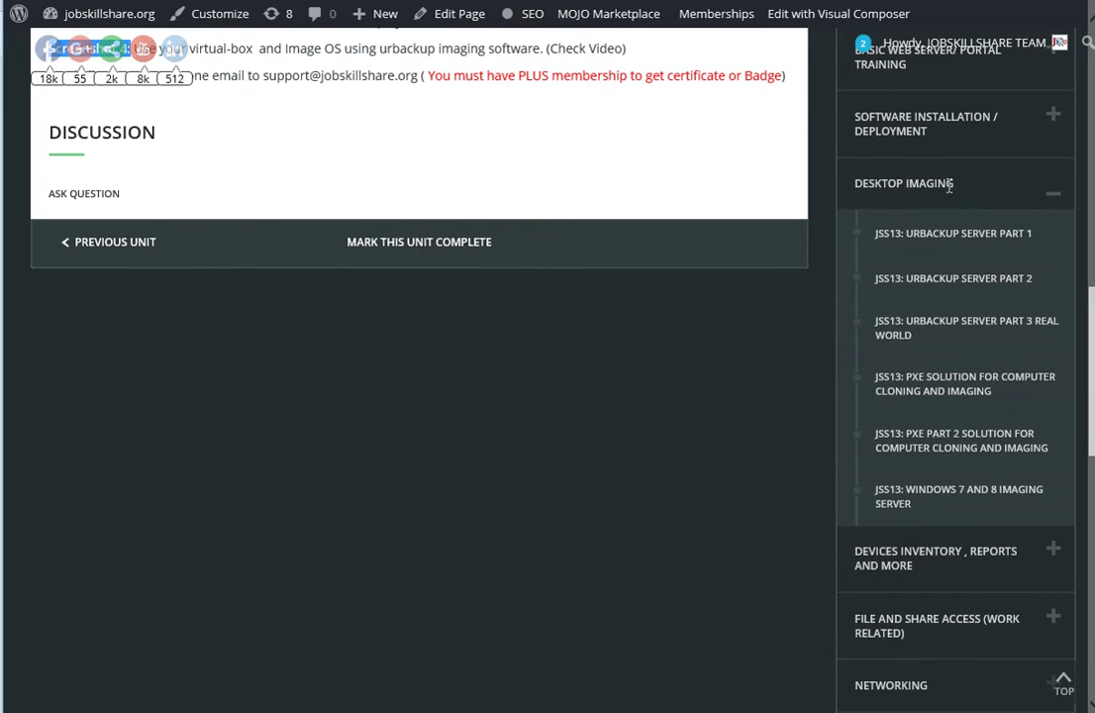
{"action": "scroll", "coordinate": [567, 384], "scroll_direction": "up", "scroll_amount": 7}
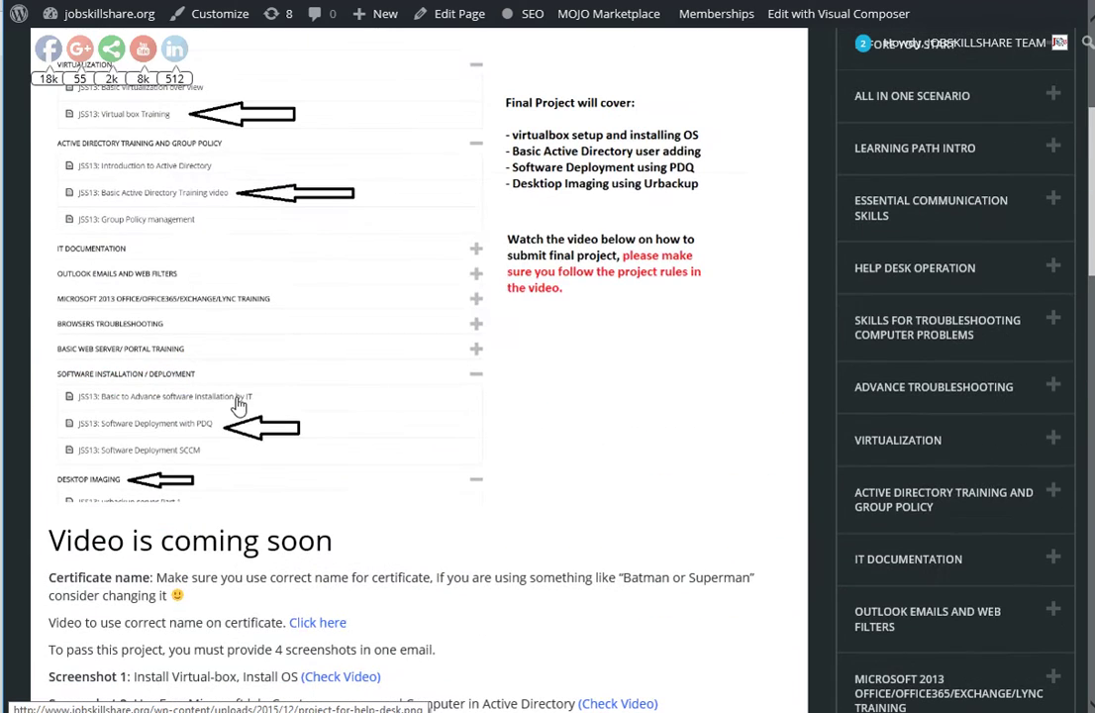
{"action": "scroll", "coordinate": [170, 500], "scroll_direction": "down", "scroll_amount": 3}
{"action": "left_click_drag", "start_coordinate": [49, 484], "coordinate": [117, 485]}
{"action": "left_click", "coordinate": [168, 484]}
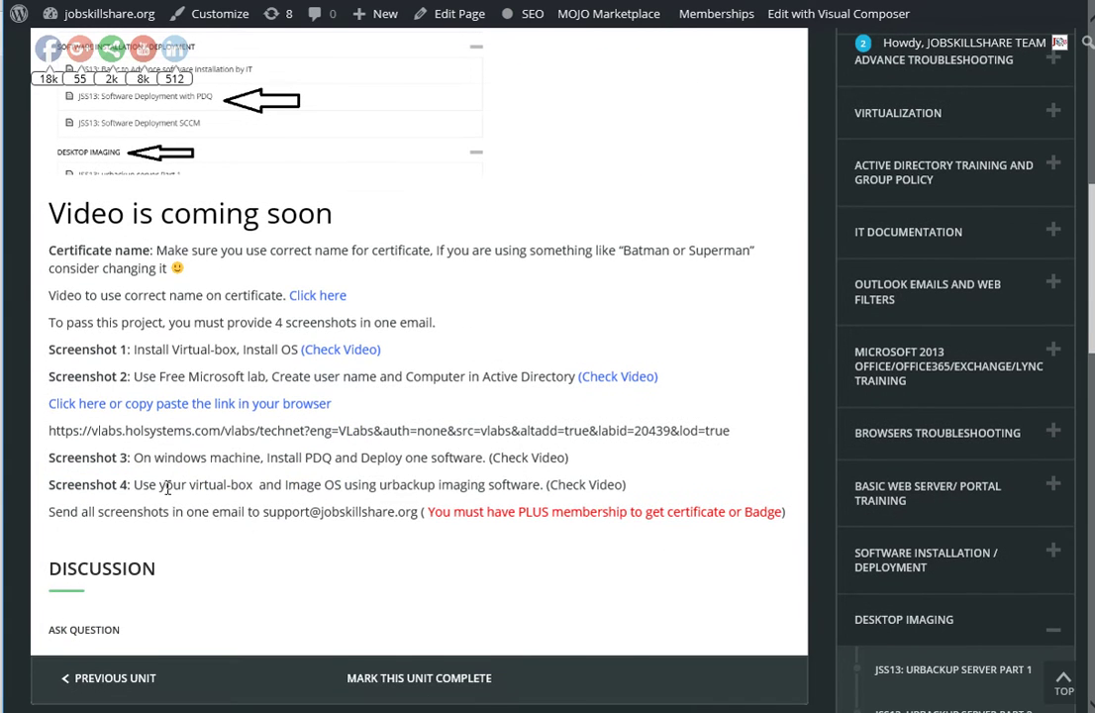
{"action": "scroll", "coordinate": [173, 486], "scroll_direction": "down", "scroll_amount": 1}
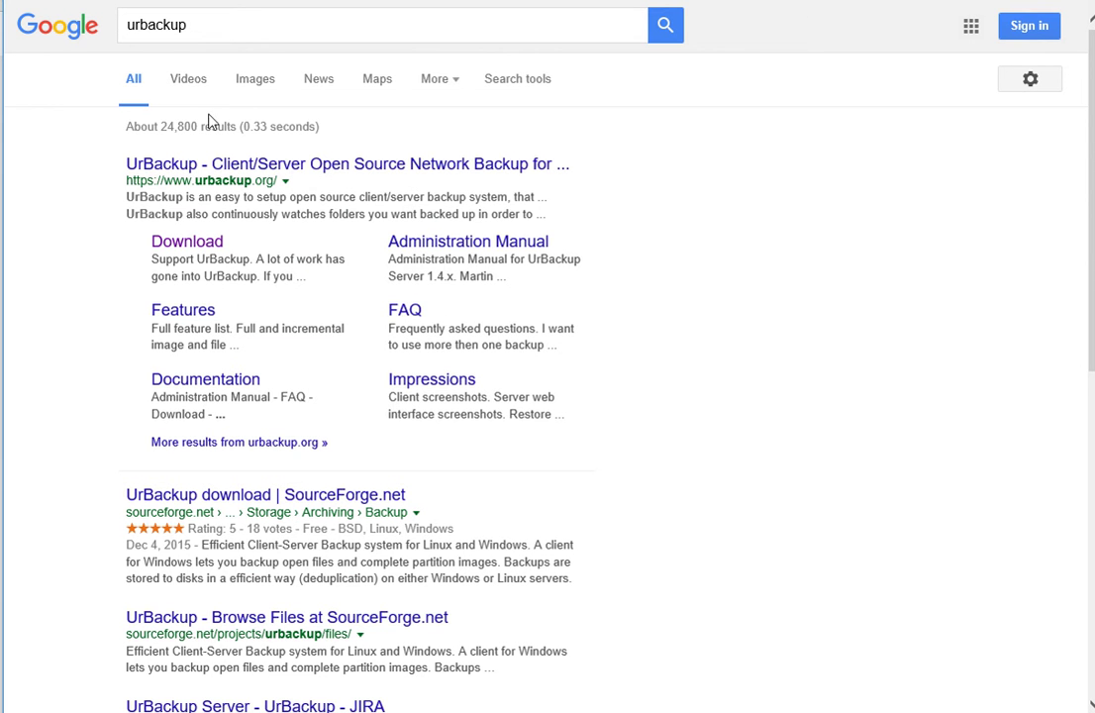
- Download the UrBackup Server 1.4.11 x86/x64 Windows installer from urbackup.org and run it
{"action": "double_click", "coordinate": [151, 24]}
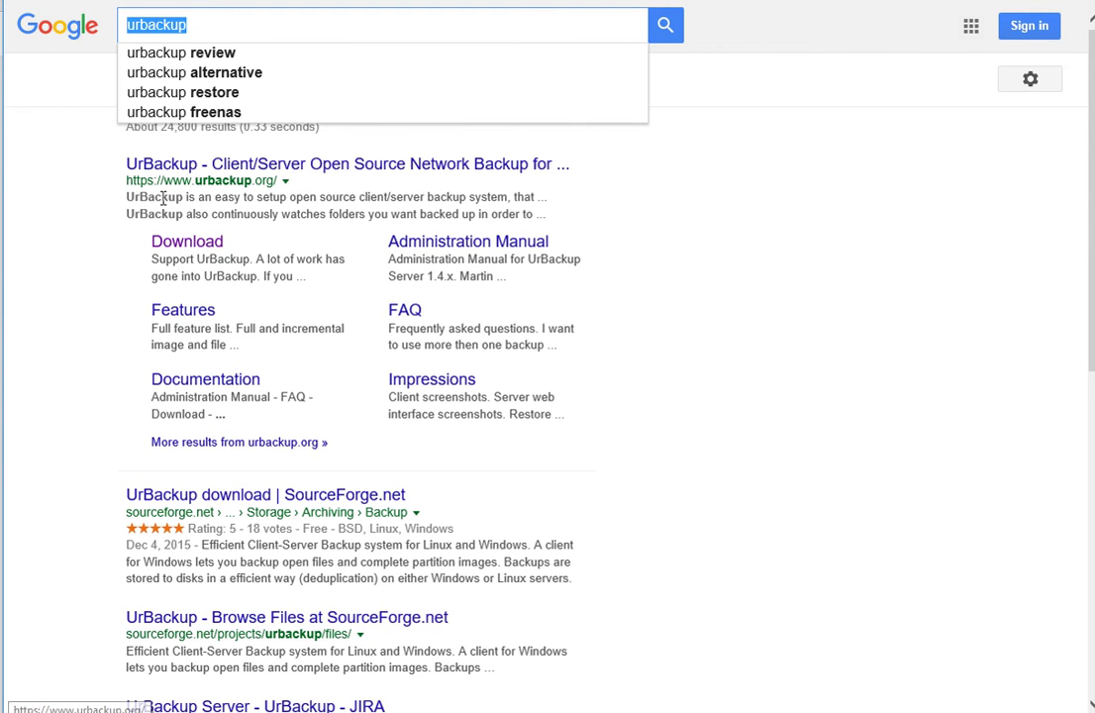
{"action": "left_click", "coordinate": [186, 242]}
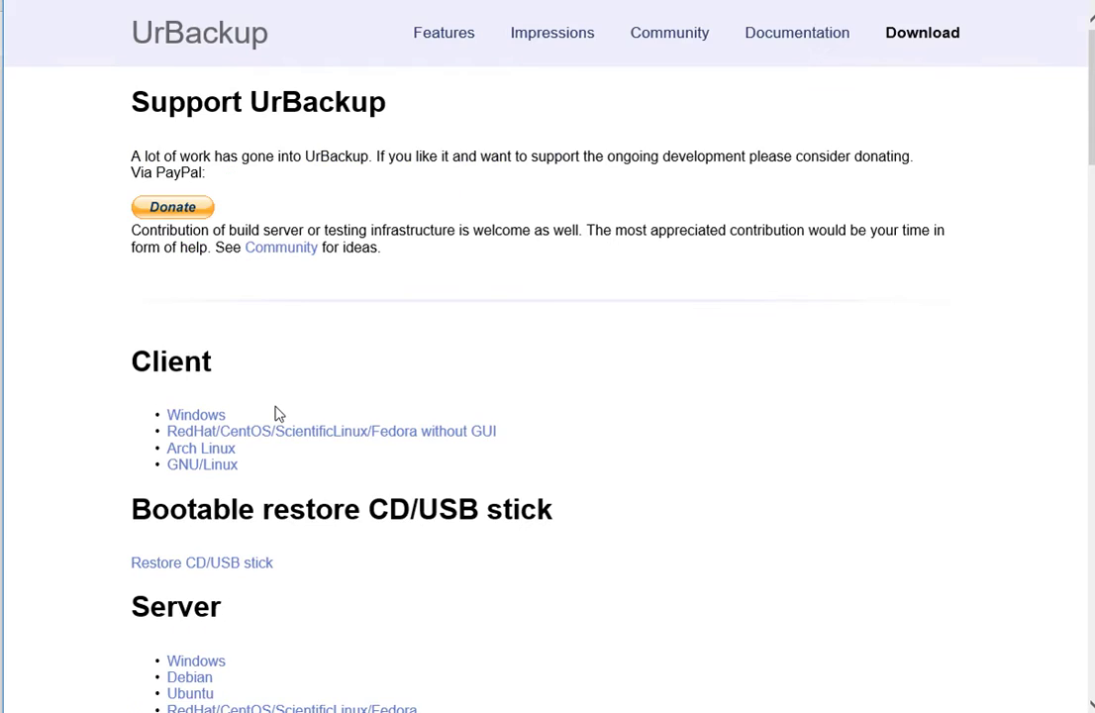
{"action": "scroll", "coordinate": [276, 413], "scroll_direction": "down", "scroll_amount": 2}
{"action": "scroll", "coordinate": [276, 413], "scroll_direction": "down", "scroll_amount": 2}
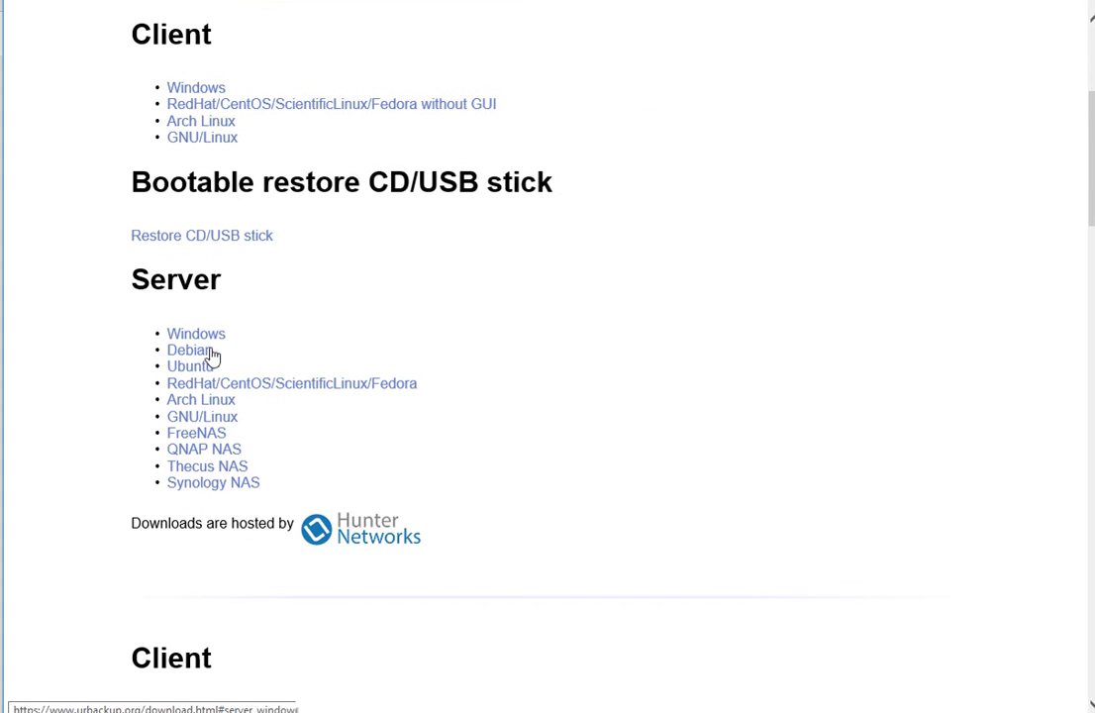
{"action": "left_click", "coordinate": [190, 336]}
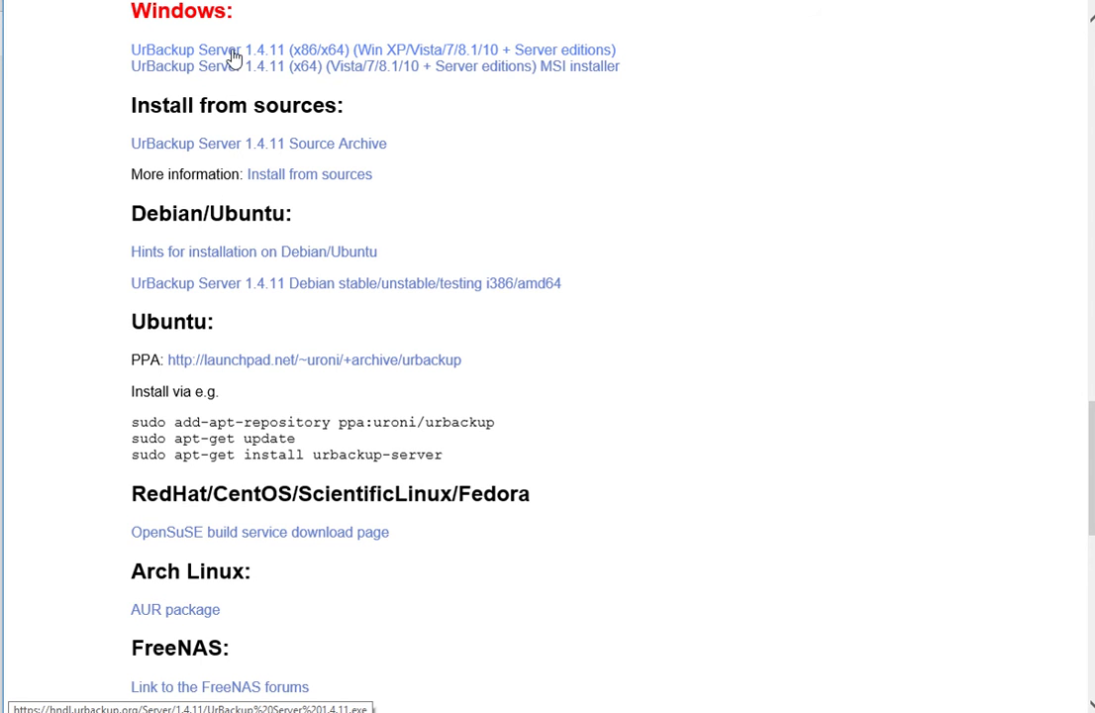
{"action": "left_click", "coordinate": [449, 52]}
{"action": "left_click", "coordinate": [789, 703]}
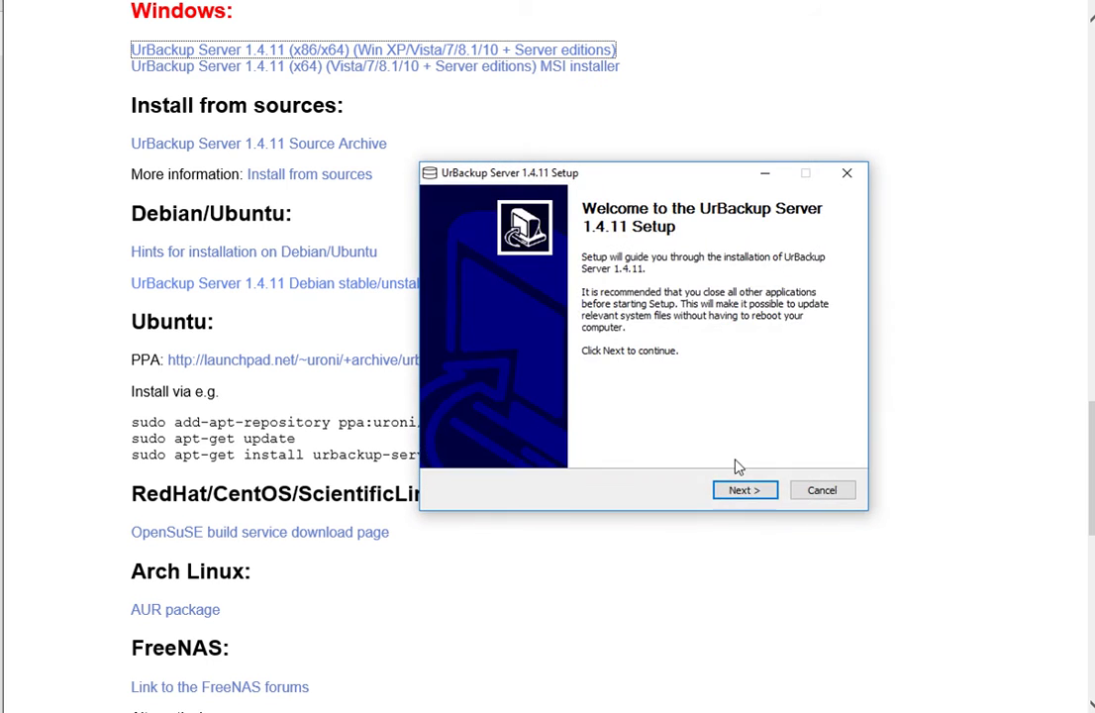
- Install UrBackup Server 1.4.11 to the default location and close the finished wizard
{"action": "left_click", "coordinate": [745, 489]}
{"action": "left_click", "coordinate": [746, 492]}
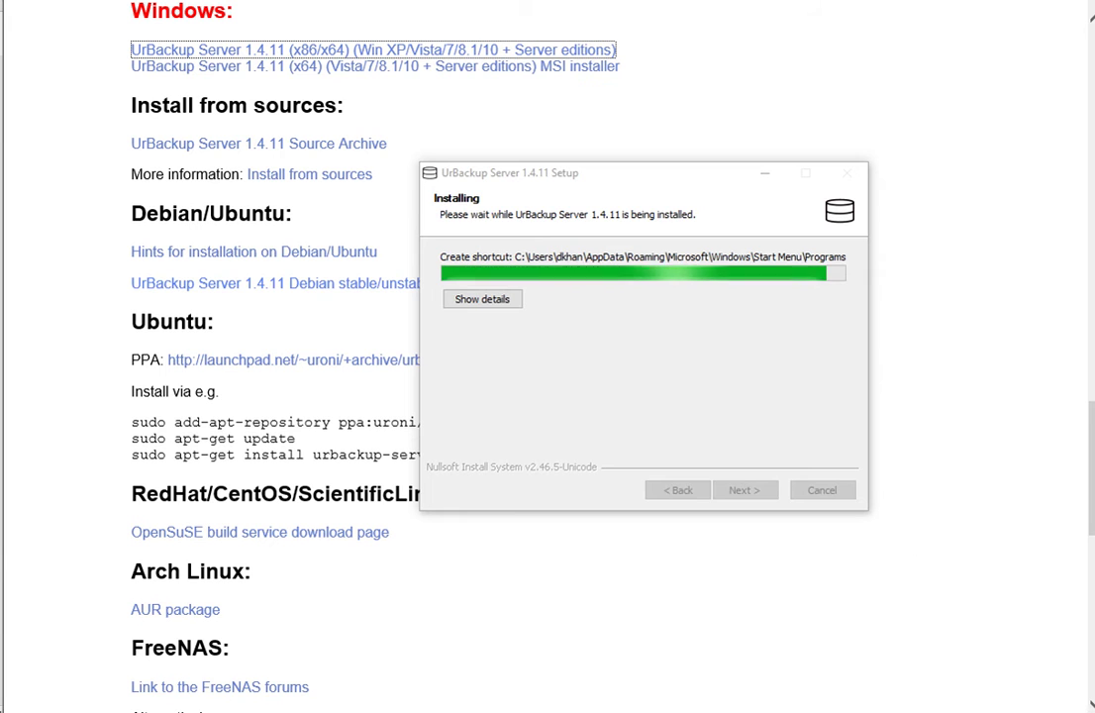
{"action": "left_click", "coordinate": [738, 495]}
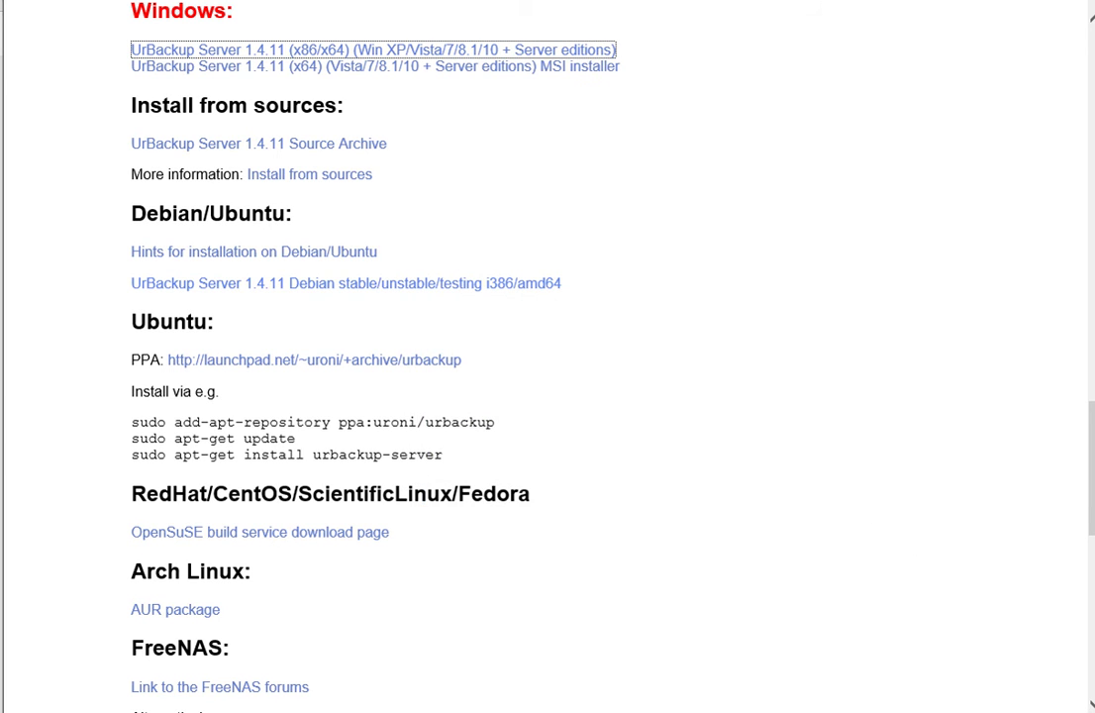
- Copy the default web interface port 55414 from the downloads page, then open a new tab
{"action": "scroll", "coordinate": [548, 356], "scroll_direction": "down", "scroll_amount": 3}
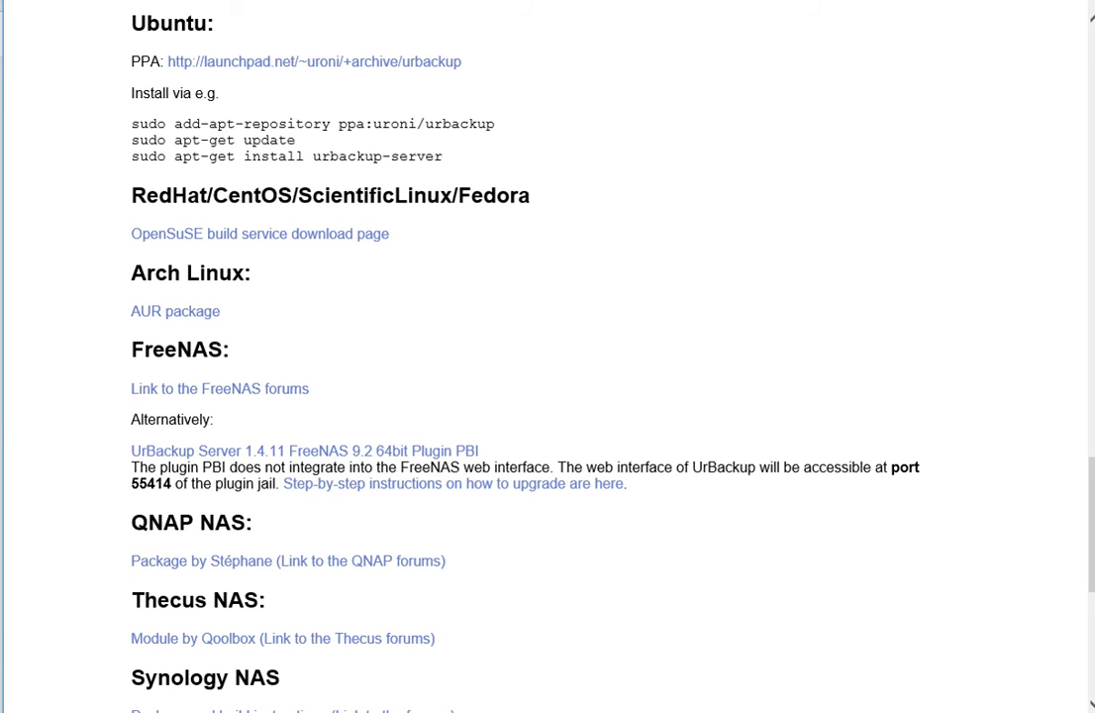
{"action": "scroll", "coordinate": [476, 582], "scroll_direction": "up", "scroll_amount": 7}
{"action": "double_click", "coordinate": [332, 435]}
{"action": "left_click", "coordinate": [347, 438]}
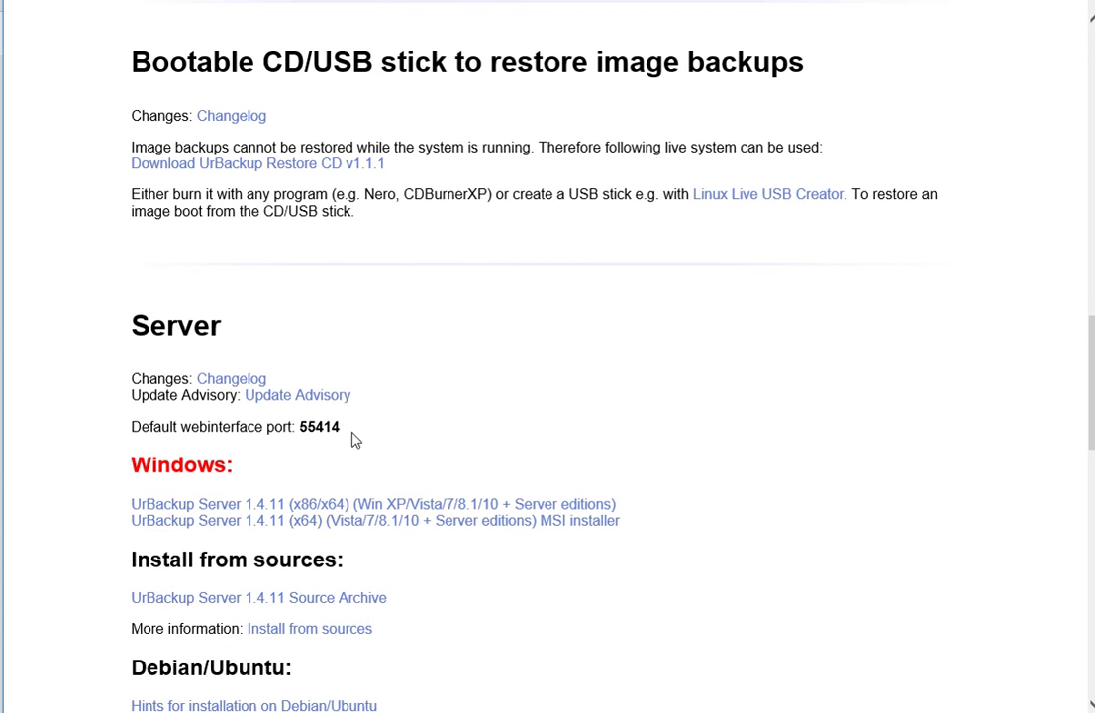
{"action": "double_click", "coordinate": [322, 427]}
{"action": "right_click", "coordinate": [318, 430]}
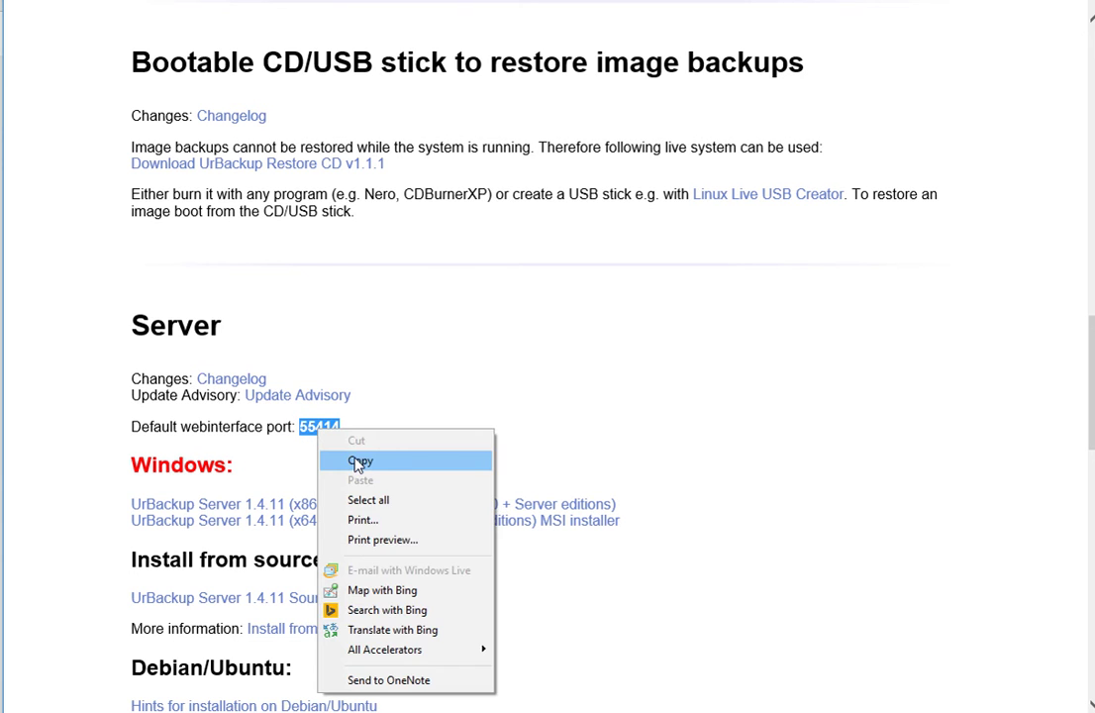
{"action": "left_click", "coordinate": [359, 462]}
{"action": "key", "text": "ctrl+t"}
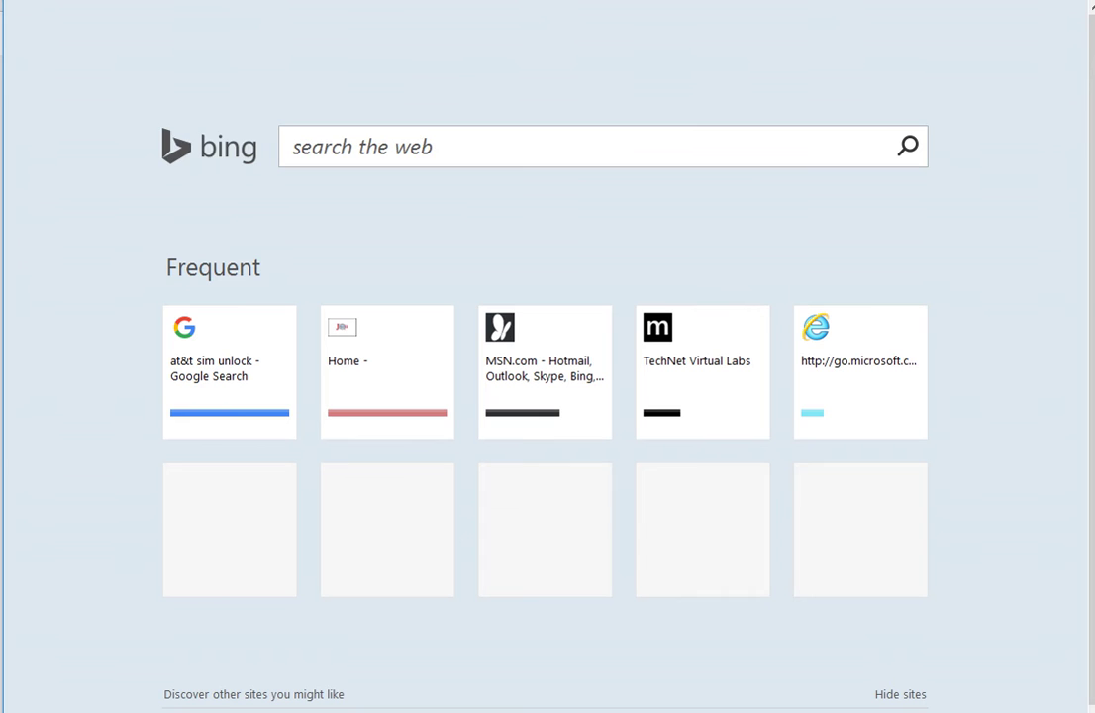
- Enter the local address 127.0.0.1 in the new tab's address bar, fixing a typo
{"action": "key", "text": "alt+d"}
{"action": "type", "text": "://"}
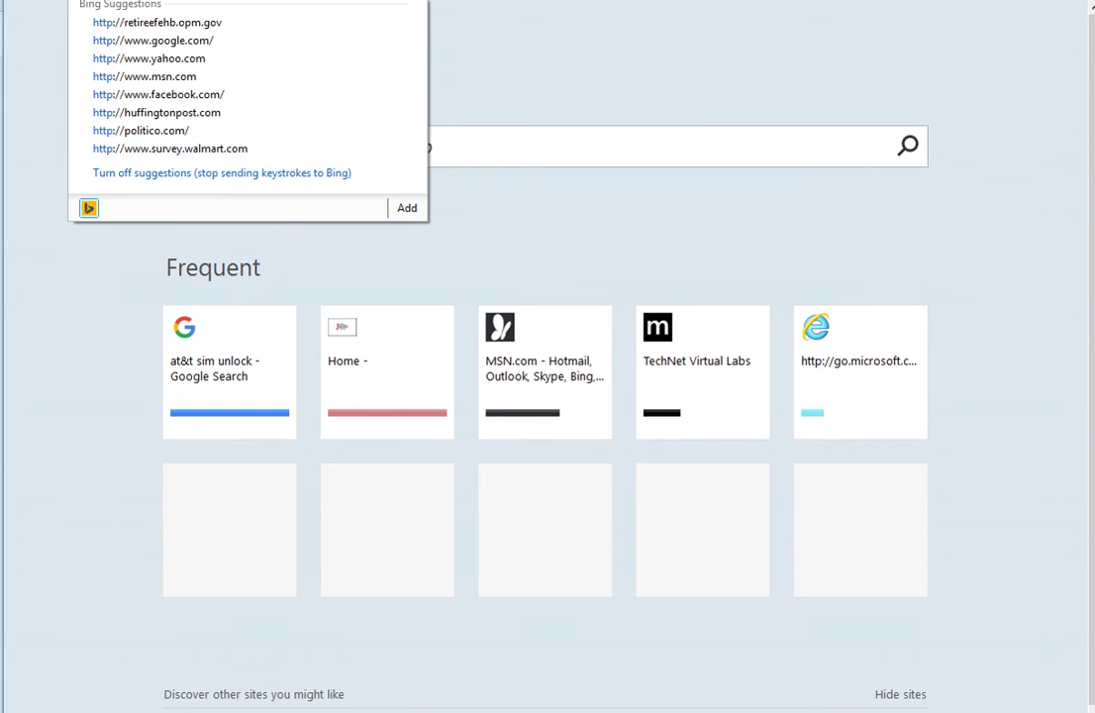
{"action": "type", "text": "10"}
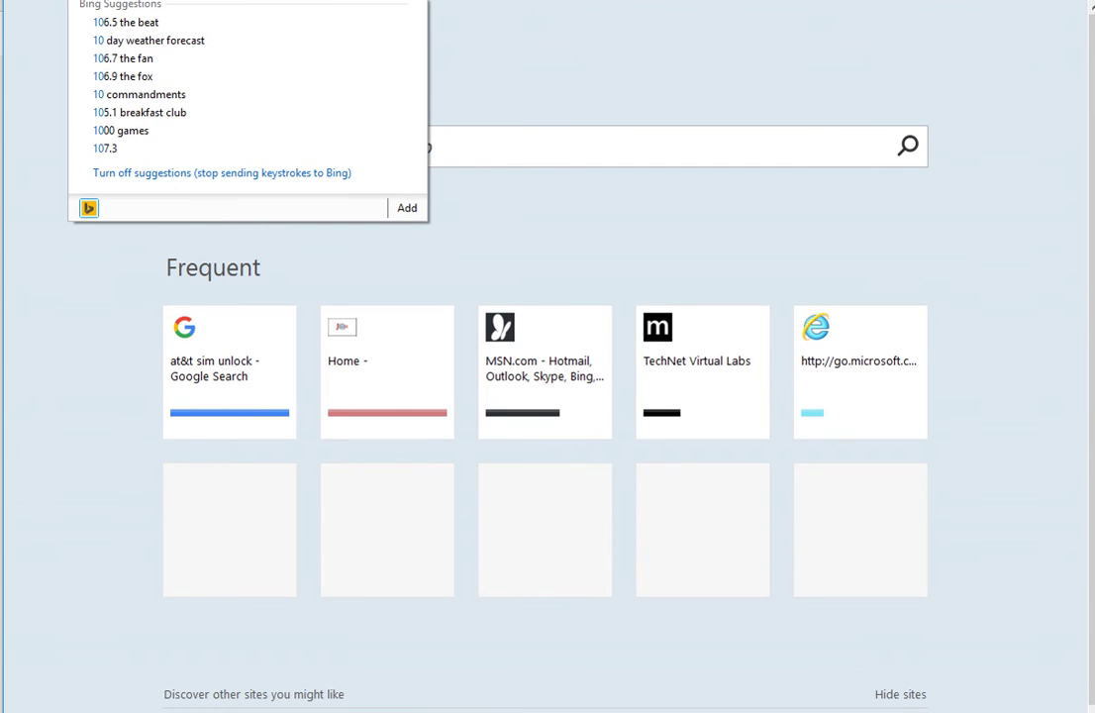
{"action": "type", "text": ".0."}
{"action": "key", "text": "BackSpace"}
{"action": "key", "text": "BackSpace"}
{"action": "key", "text": "BackSpace"}
{"action": "key", "text": "BackSpace"}
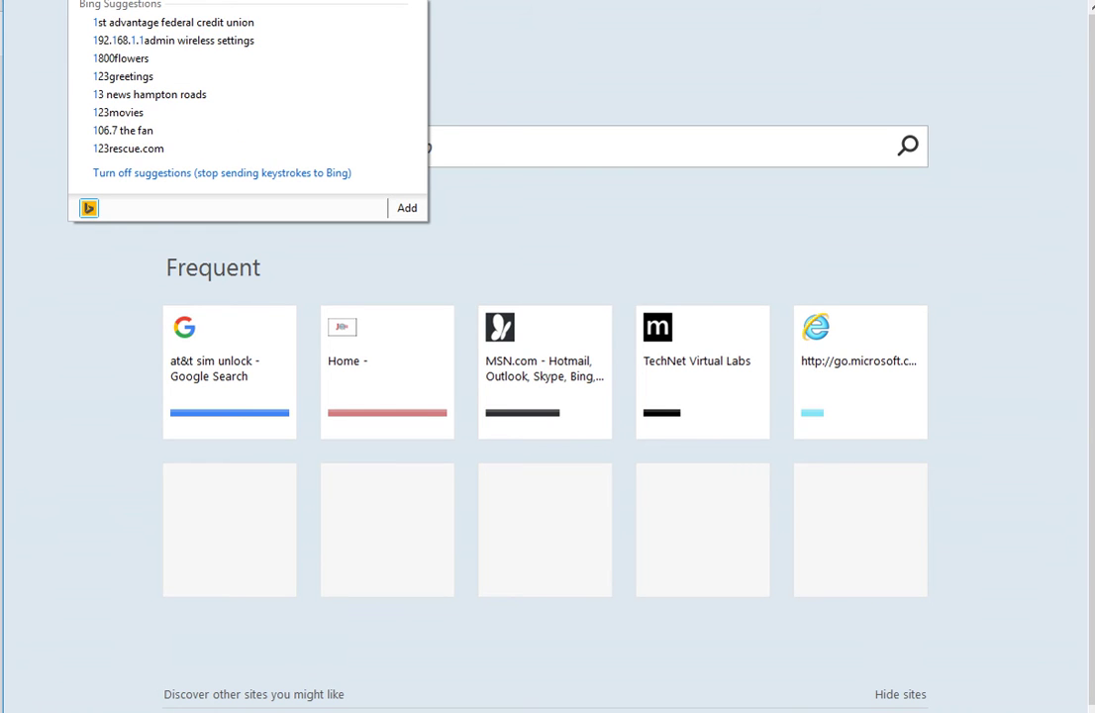
{"action": "type", "text": "27.0.0.1"}
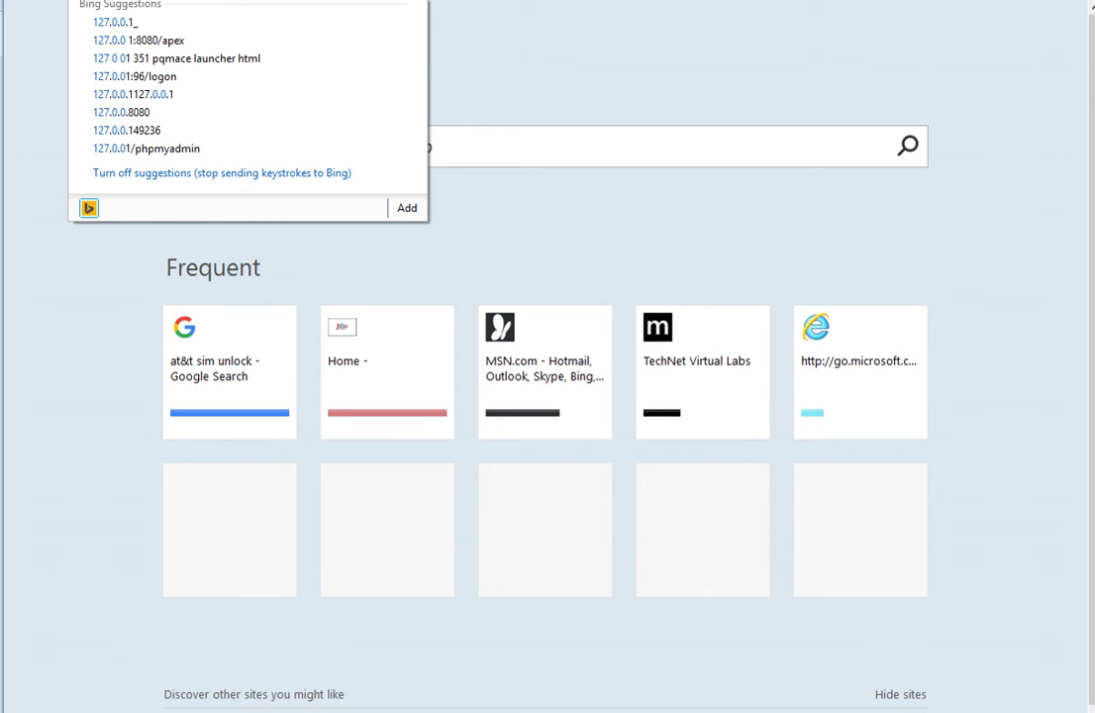
{"action": "type", "text": "."}
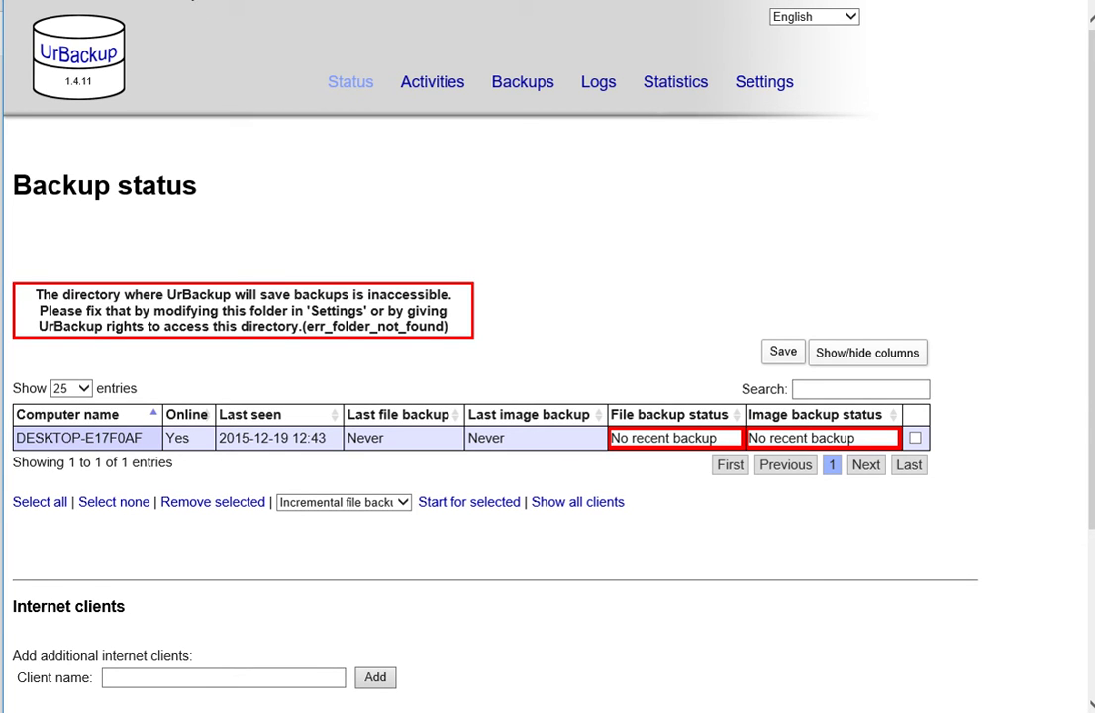
{"action": "right_click", "coordinate": [162, 3]}
{"action": "left_click", "coordinate": [228, 39]}
{"action": "key", "text": "alt+Tab"}
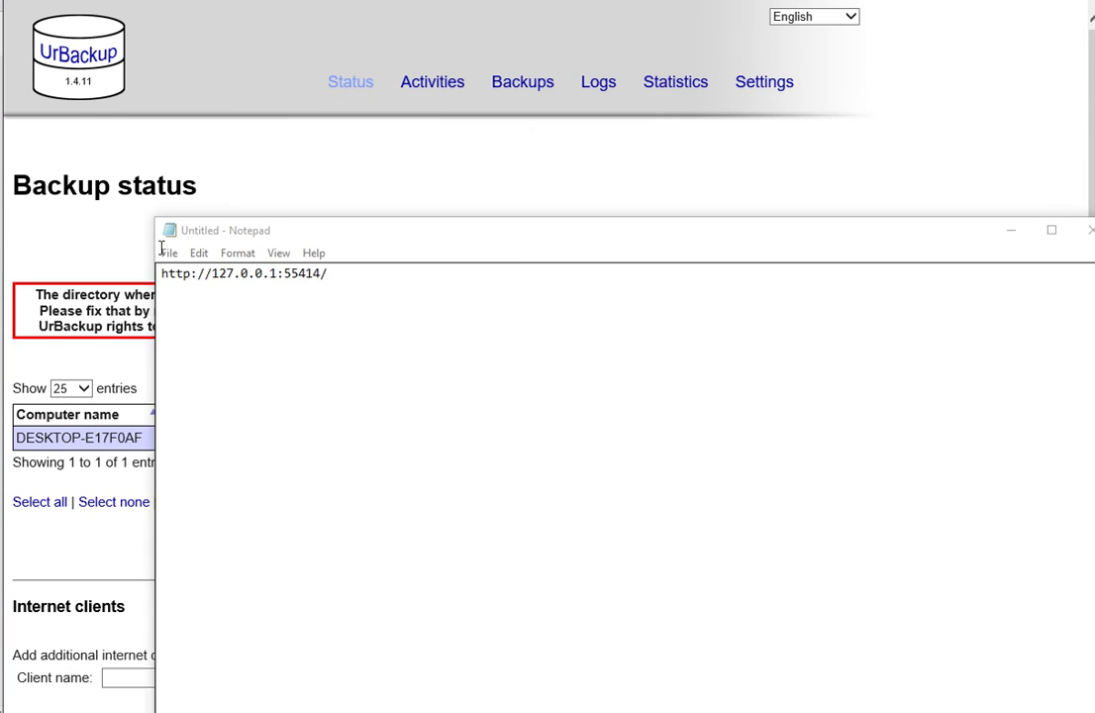
{"action": "left_click_drag", "start_coordinate": [350, 281], "coordinate": [164, 285]}
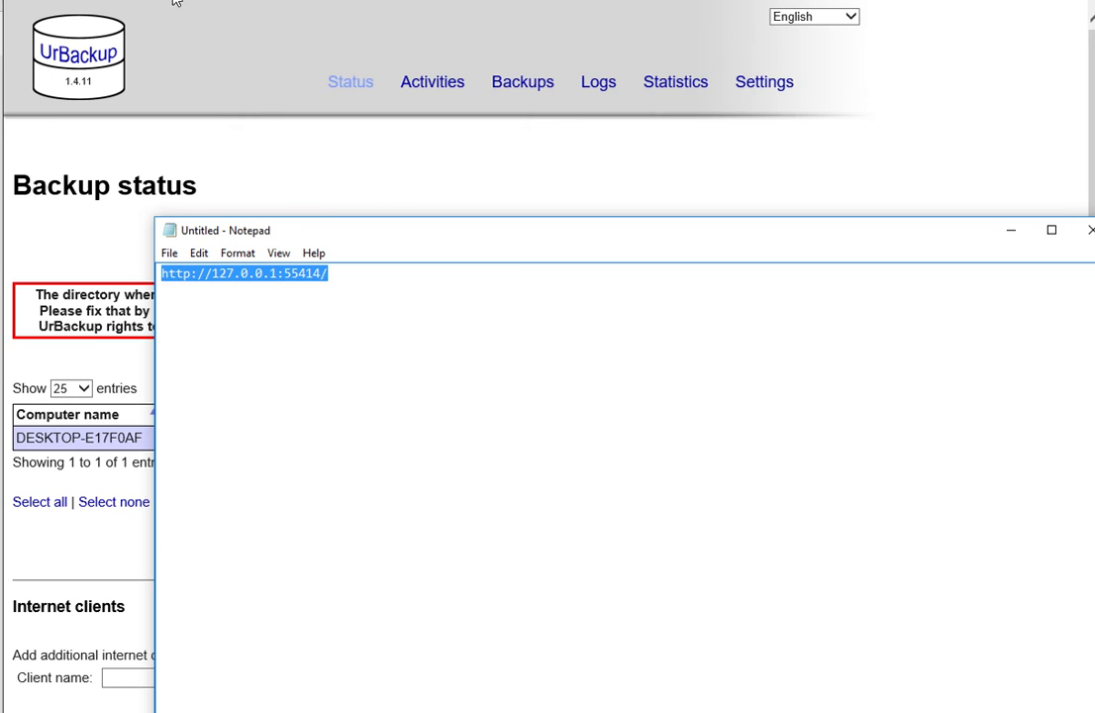
{"action": "left_click", "coordinate": [1011, 230]}
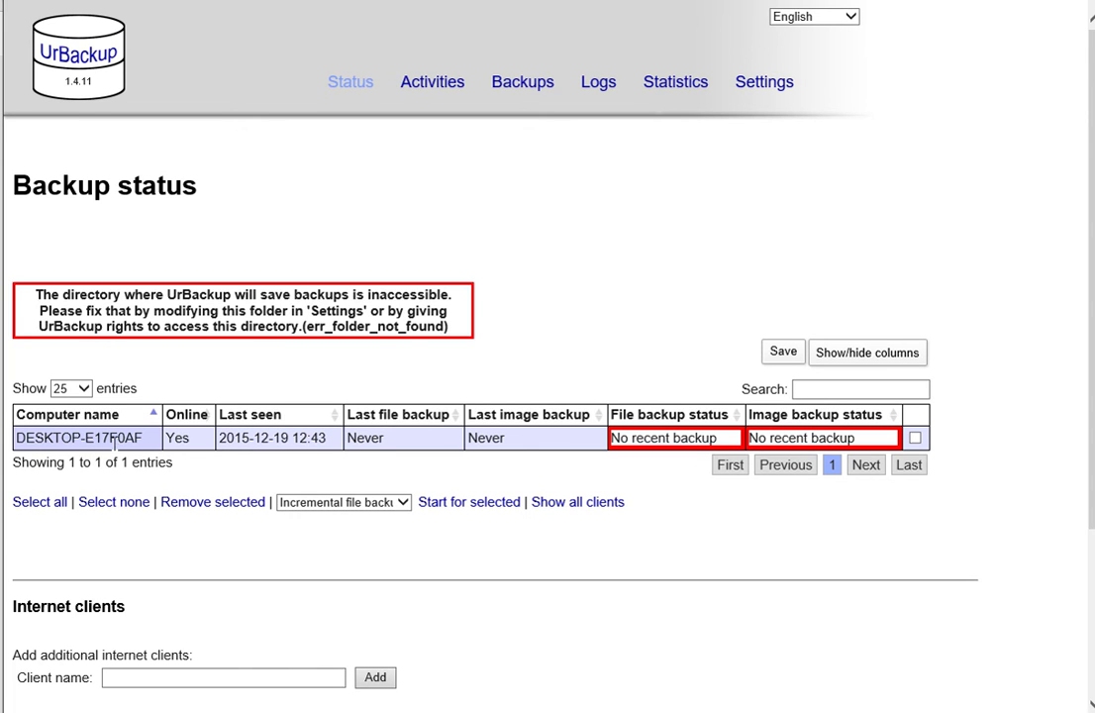
- Highlight the client computer name DESKTOP-E17F0AF and its row in the Backup status table
{"action": "left_click_drag", "start_coordinate": [147, 437], "coordinate": [22, 447]}
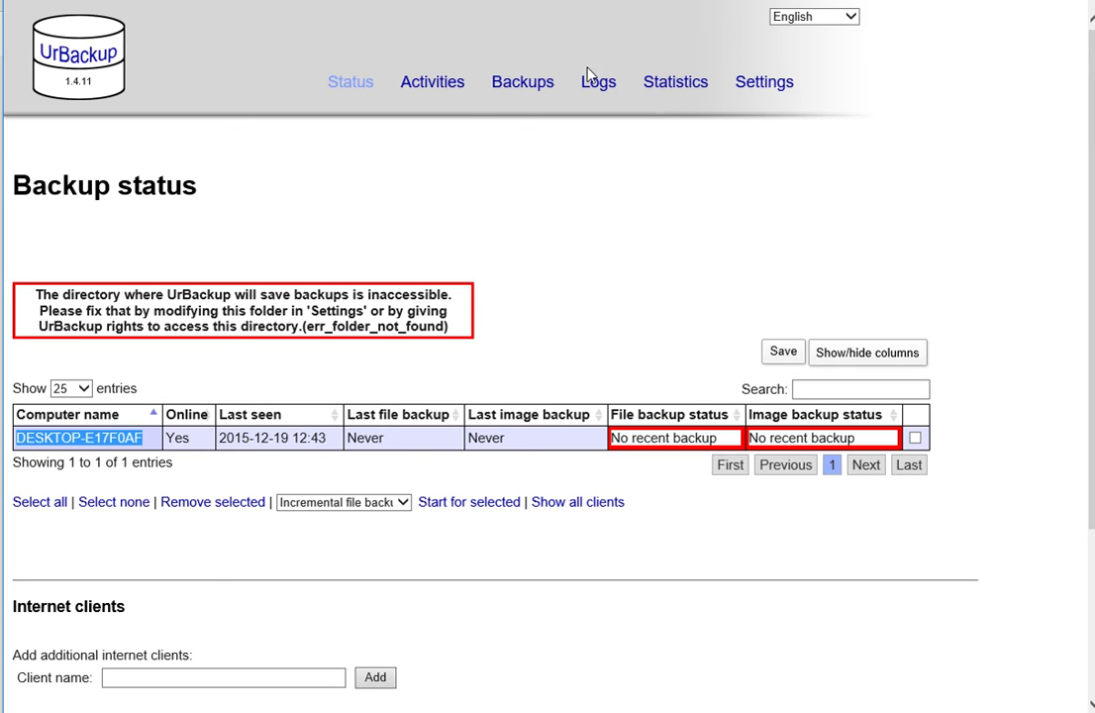
{"action": "left_click", "coordinate": [386, 443], "text": "shift"}
{"action": "left_click", "coordinate": [210, 445], "text": "shift"}
{"action": "left_click", "coordinate": [672, 440], "text": "shift"}
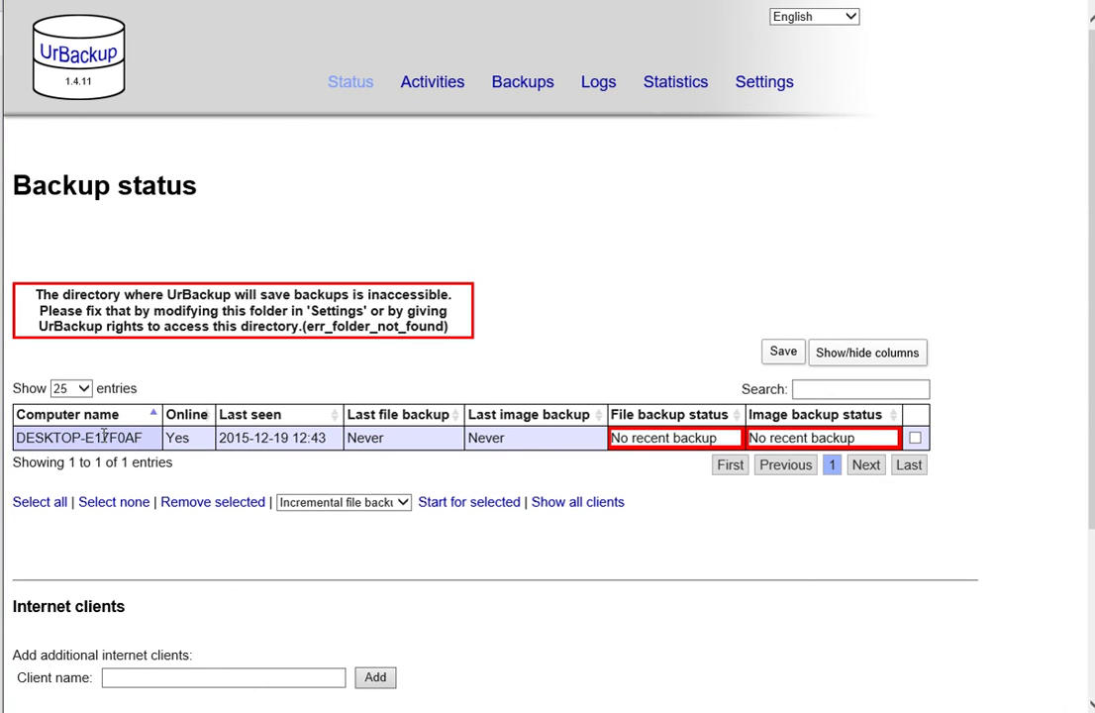
{"action": "left_click_drag", "start_coordinate": [143, 443], "coordinate": [17, 445]}
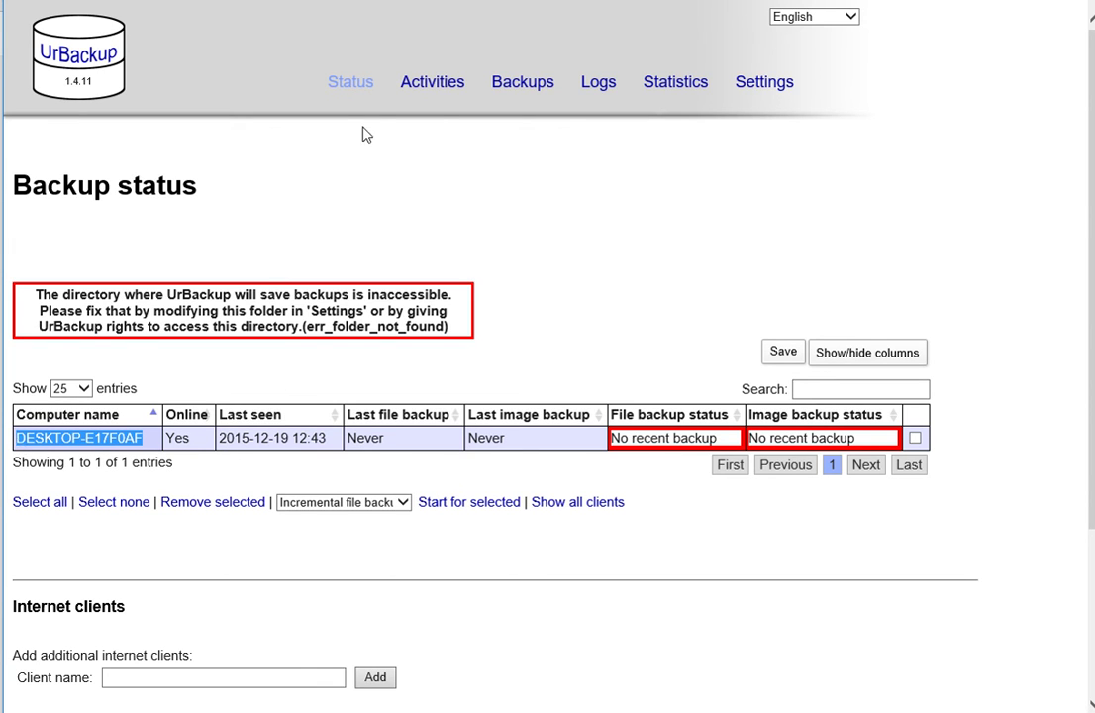
- In Server settings, replace the backup storage path C:\urbackup with an initials-based urbackup folder name
{"action": "left_click", "coordinate": [765, 87]}
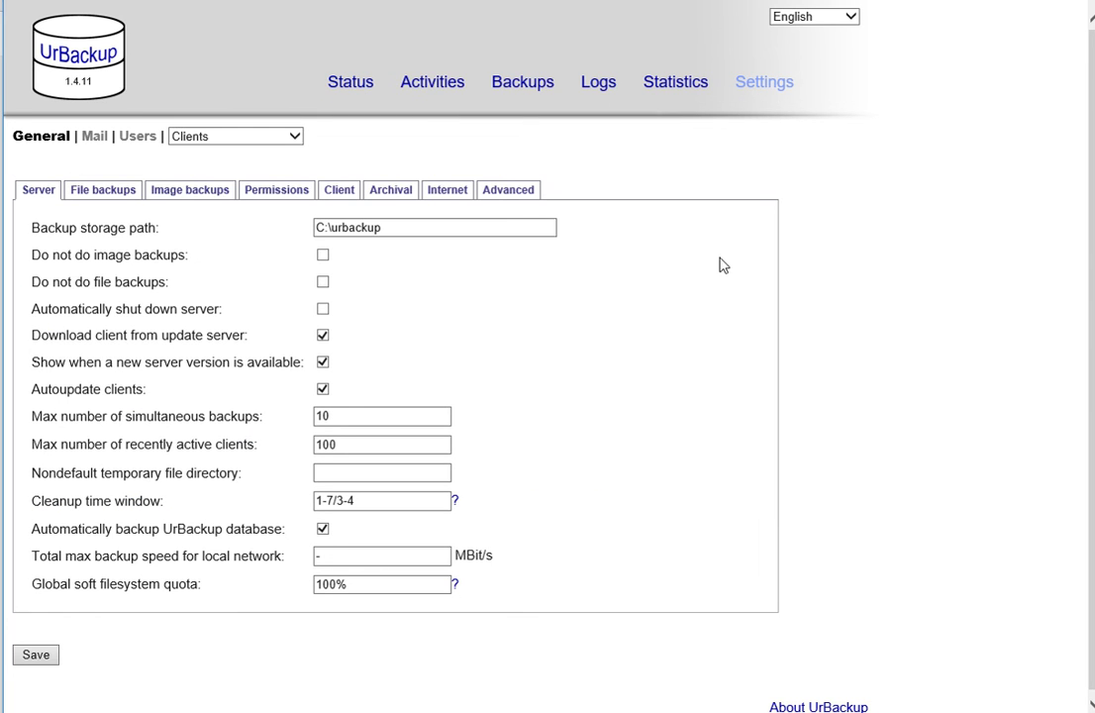
{"action": "left_click", "coordinate": [384, 229]}
{"action": "left_click_drag", "start_coordinate": [384, 229], "coordinate": [308, 235]}
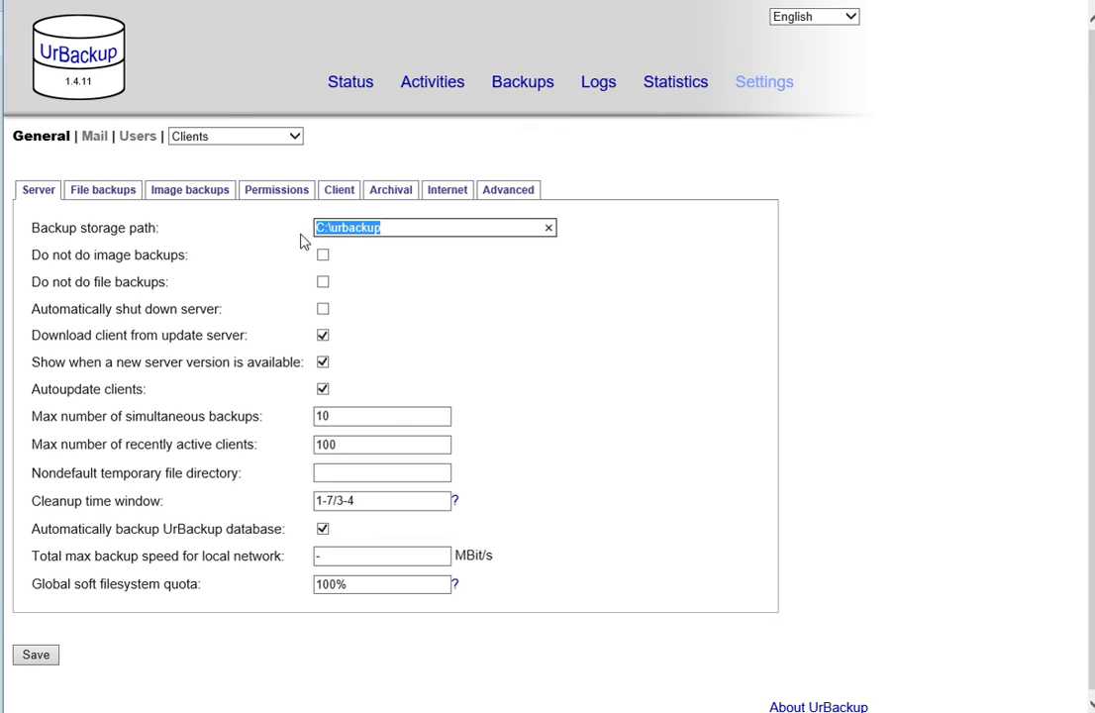
{"action": "type", "text": "dkhan"}
{"action": "type", "text": "urbackup"}
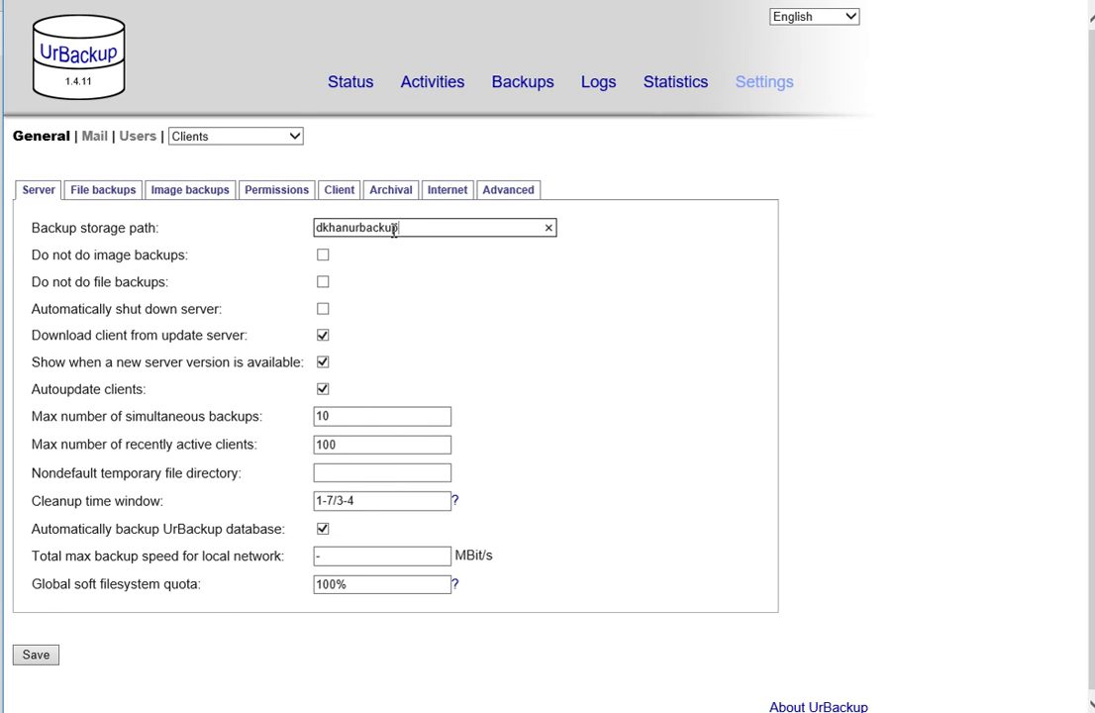
{"action": "left_click_drag", "start_coordinate": [404, 230], "coordinate": [298, 234]}
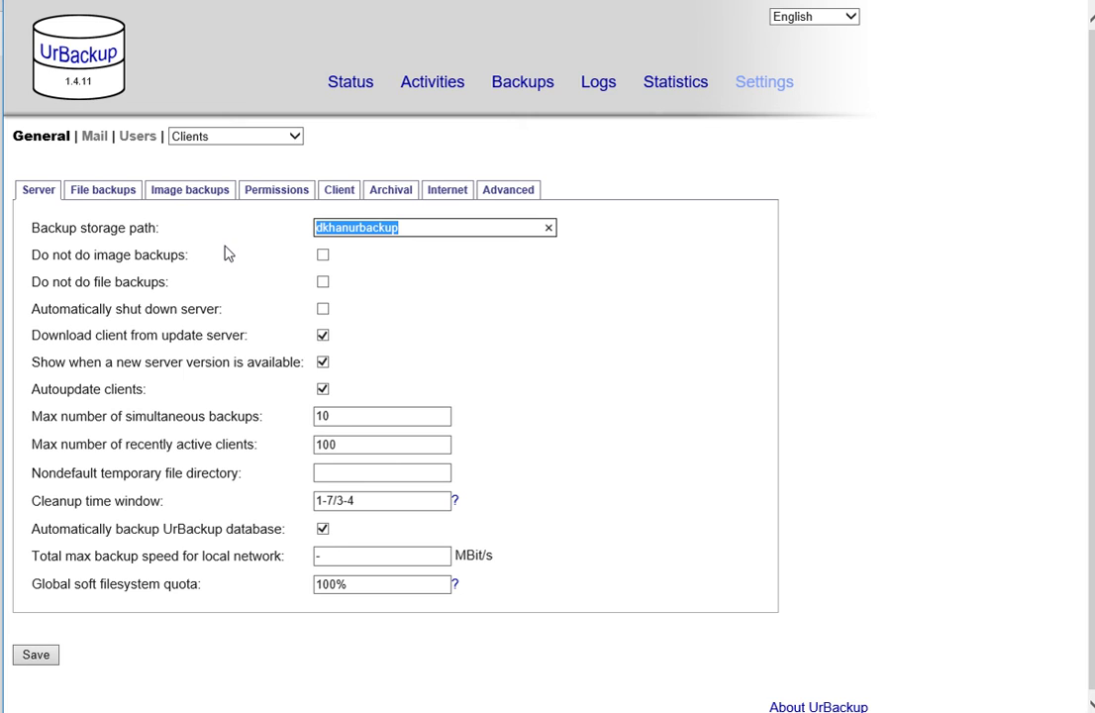
{"action": "left_click", "coordinate": [428, 234]}
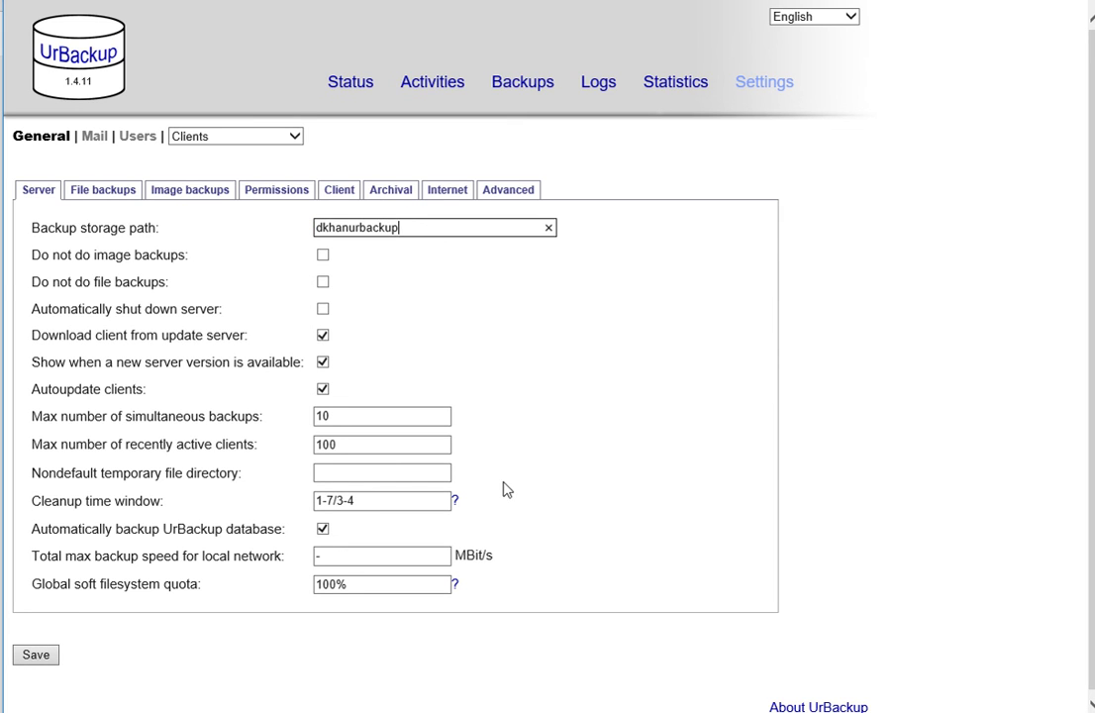